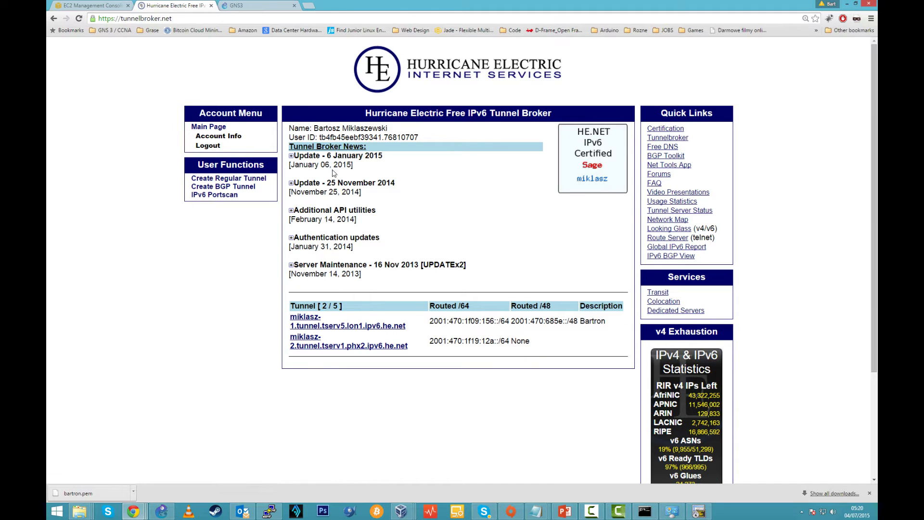
left_click(241, 178)
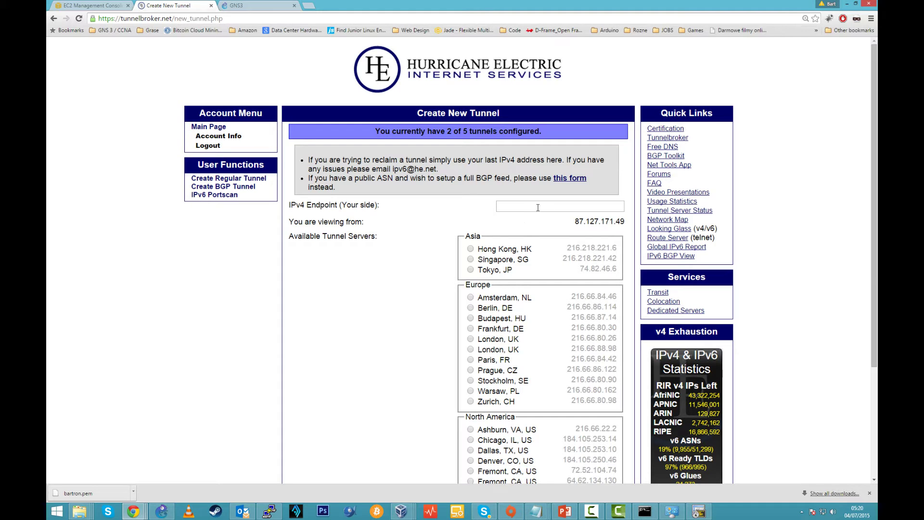
scroll(367, 313, "down", 3)
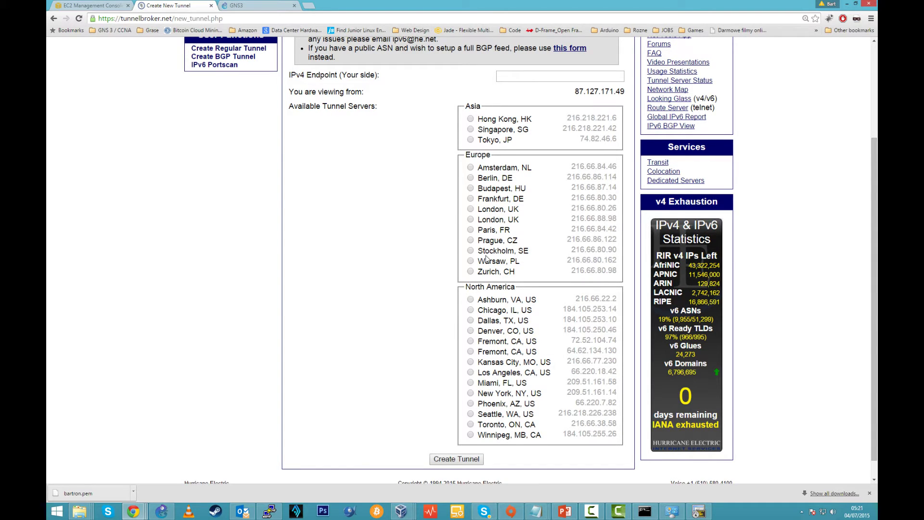
scroll(488, 298, "up", 1)
scroll(488, 298, "up", 1)
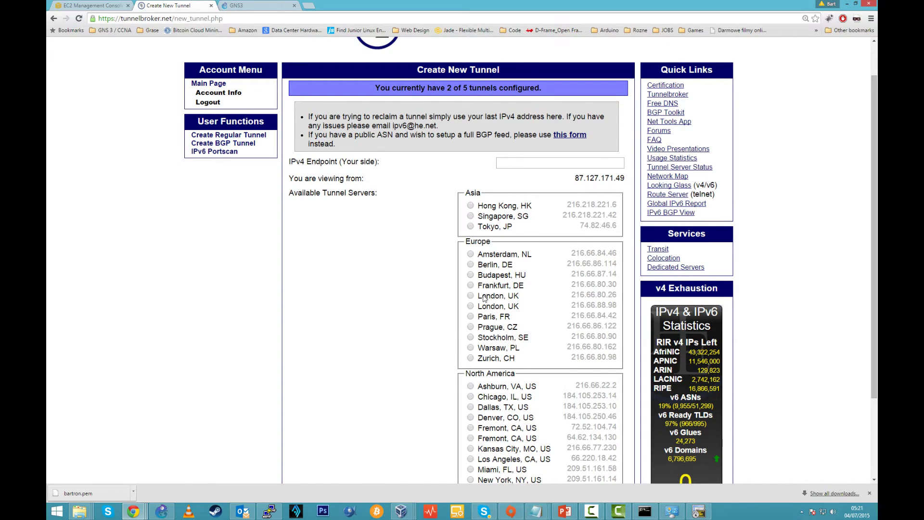
scroll(487, 300, "down", 2)
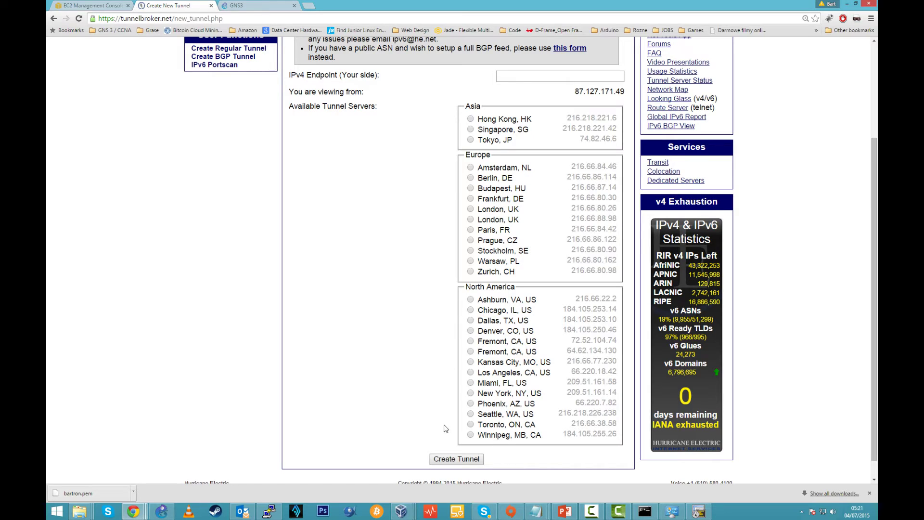
scroll(340, 327, "up", 3)
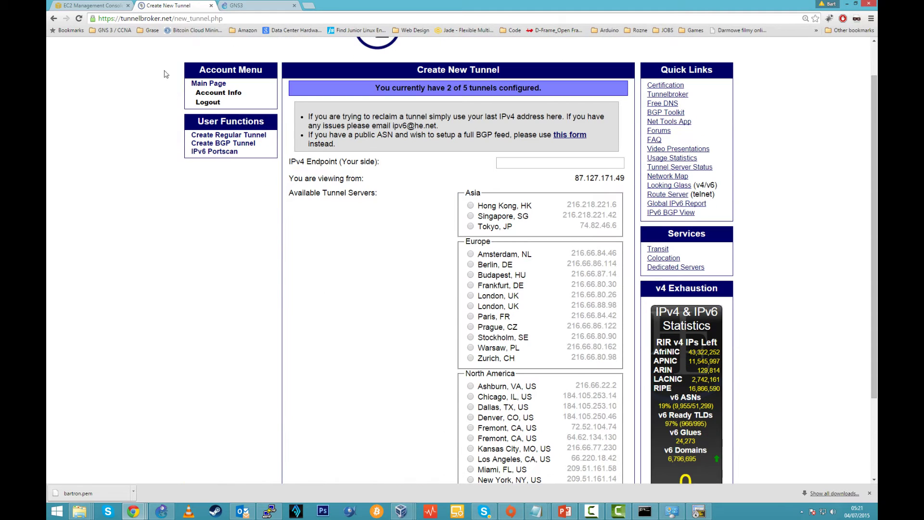
left_click(207, 84)
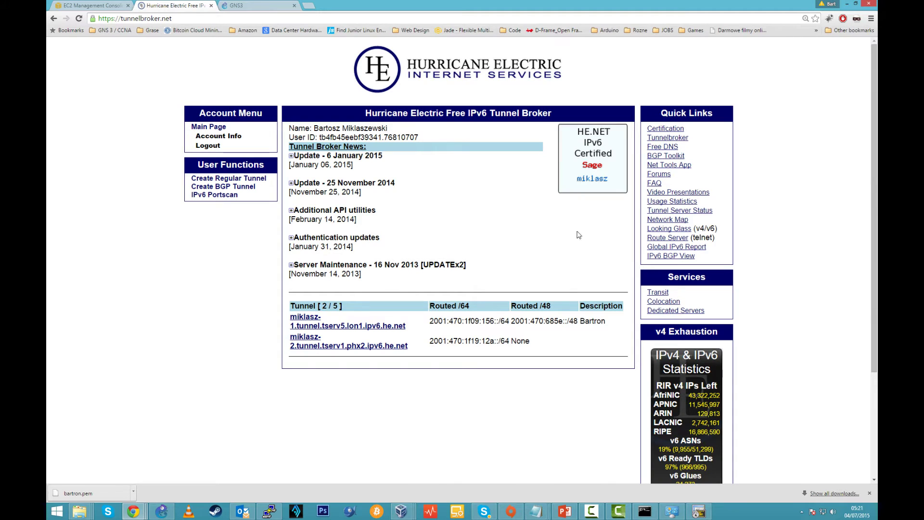
left_click(302, 322)
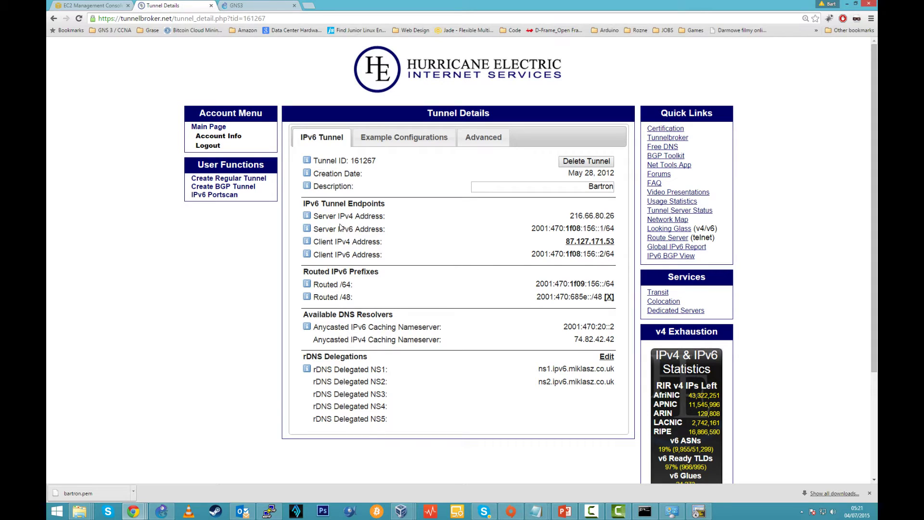
left_click_drag(380, 216, 329, 216)
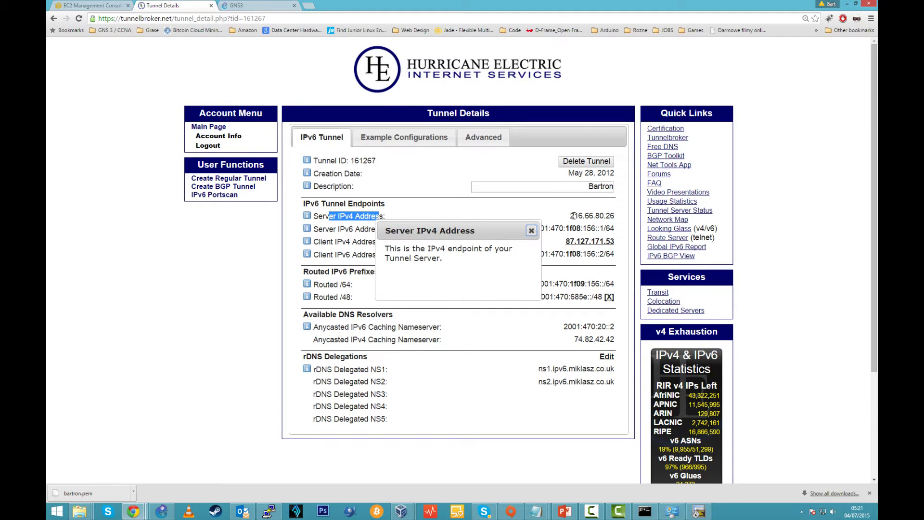
left_click(531, 232)
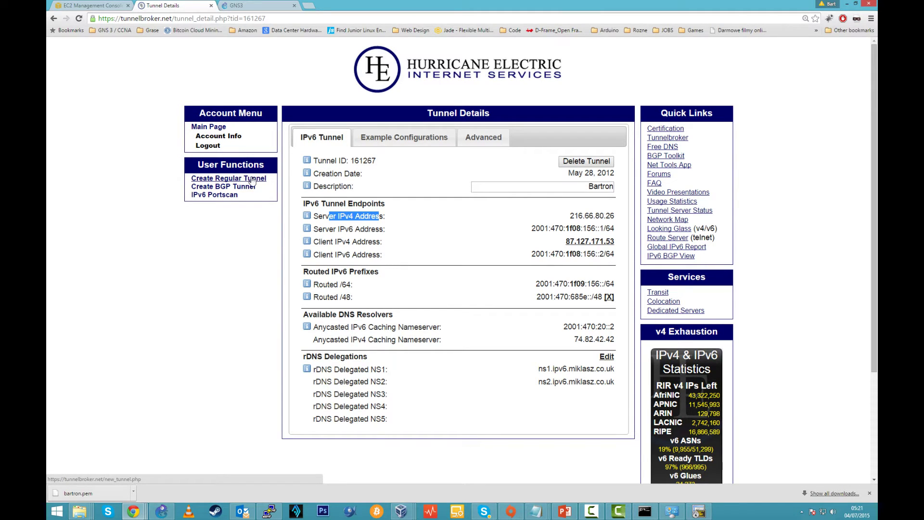
left_click(208, 128)
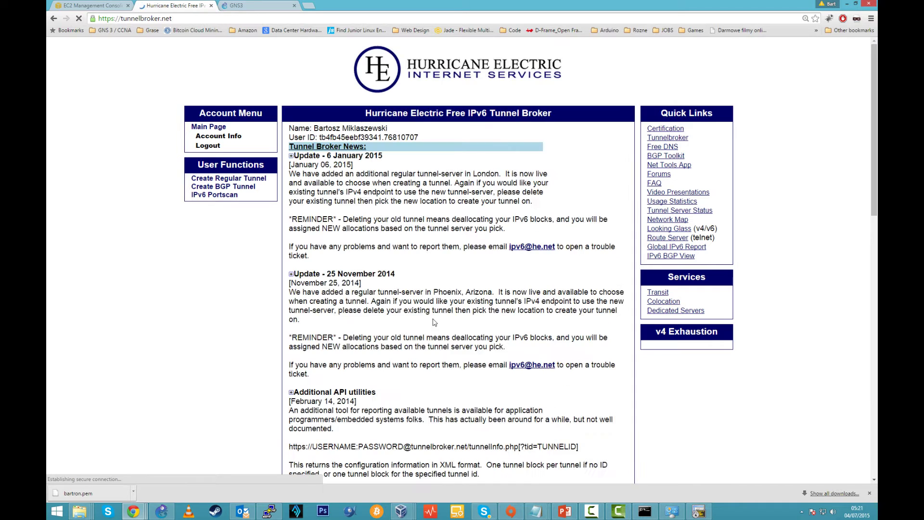
Step: Review both Hurricane Electric tunnels' details, then bring up the GNS3 IPv6_tutorial topology
scroll(380, 293, "down", 2)
left_click(360, 260)
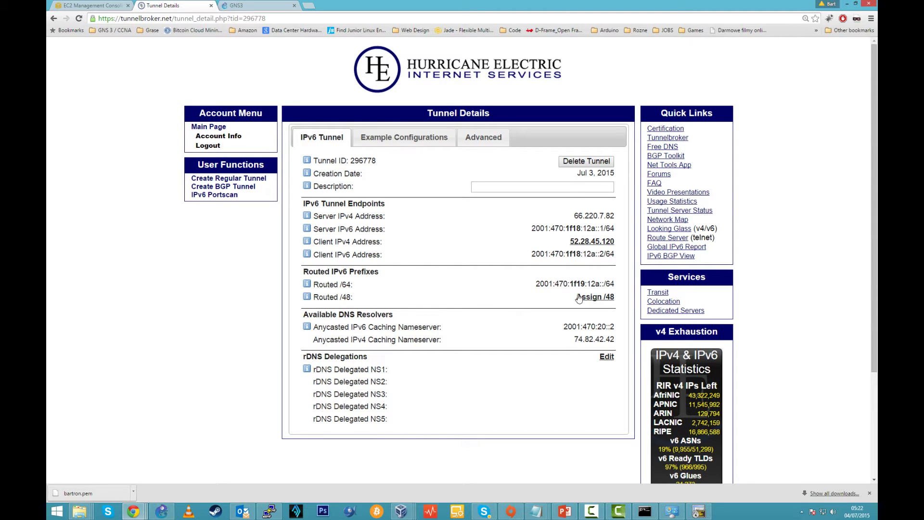
left_click(212, 128)
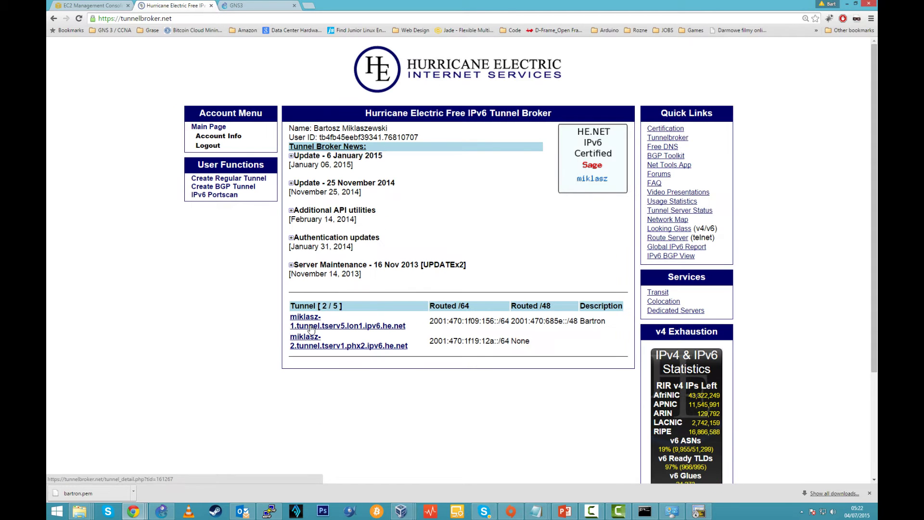
left_click(312, 328)
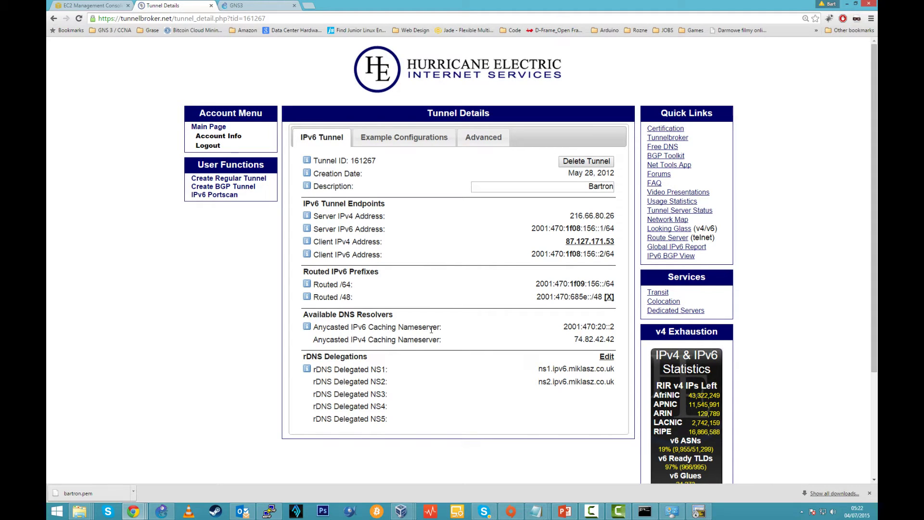
left_click(161, 511)
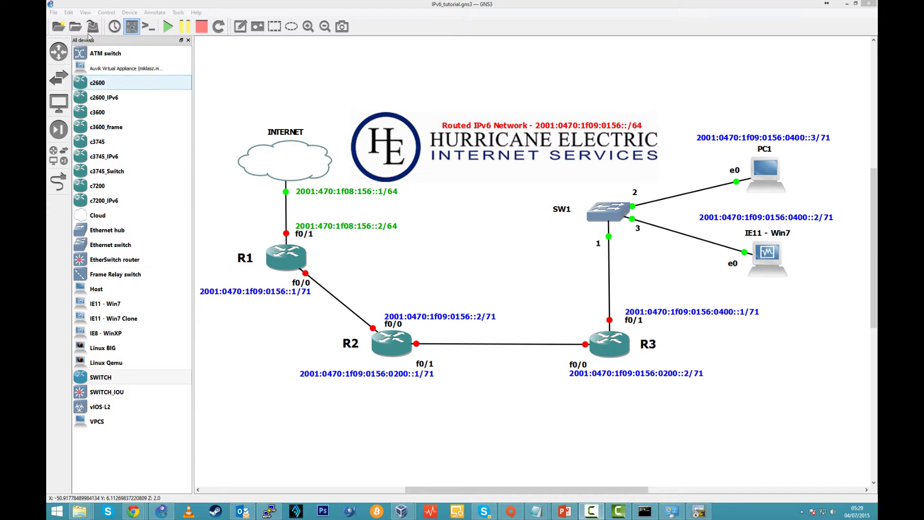
Step: Inspect the c3745_IPv6 IOS router template and its c3745-adventerprisek9-mz.124-15.T6.bin image in Preferences
left_click(68, 12)
left_click(91, 47)
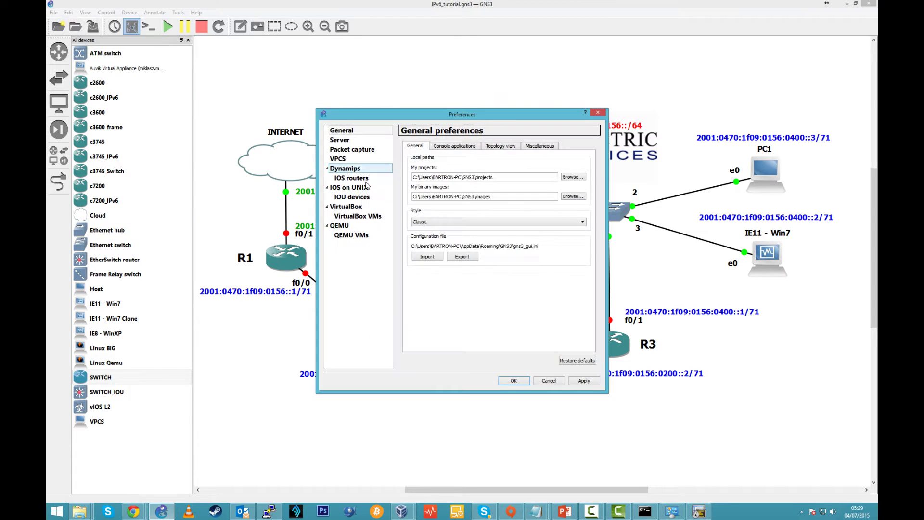
left_click(356, 178)
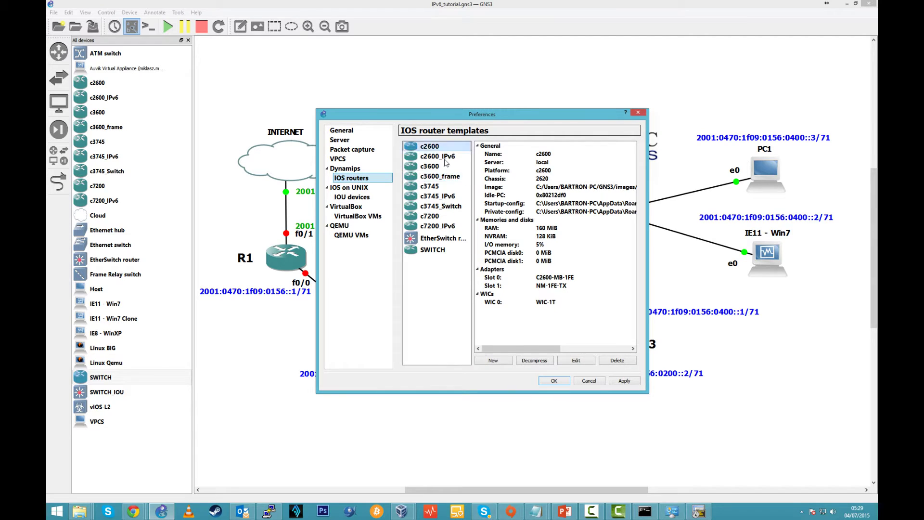
left_click(447, 196)
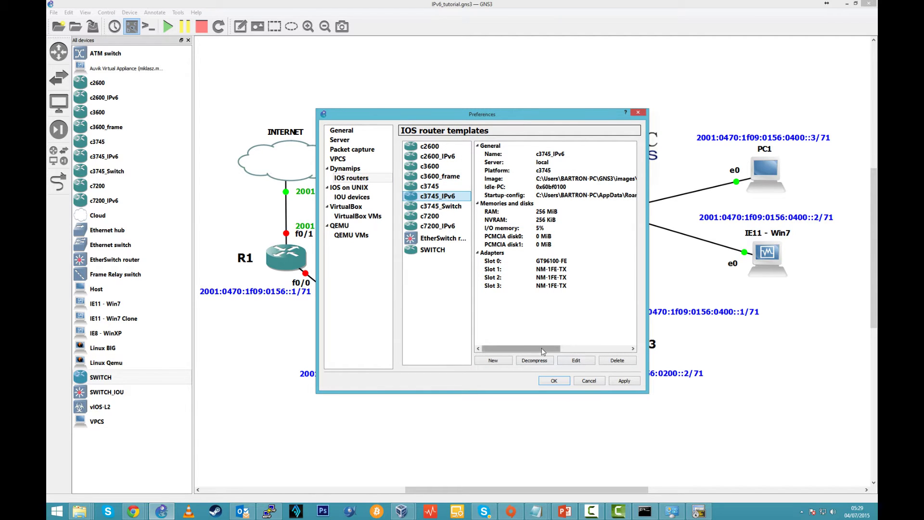
left_click_drag(542, 348, 611, 348)
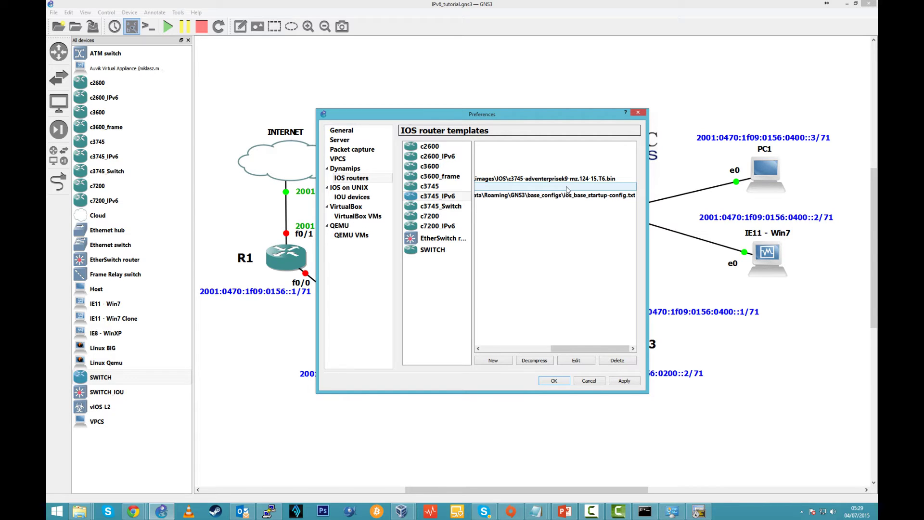
Step: Close the Preferences dialog with OK
left_click(554, 380)
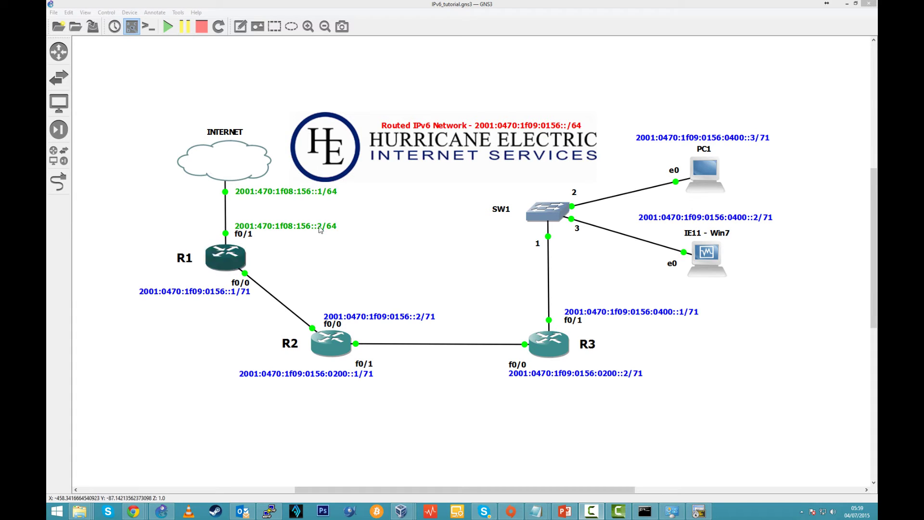
Step: Paste R1's config script into its console: 2001:0470:1f09:0156::1/71, default route, IPv6 routing, EIGRP 1
left_click(413, 223)
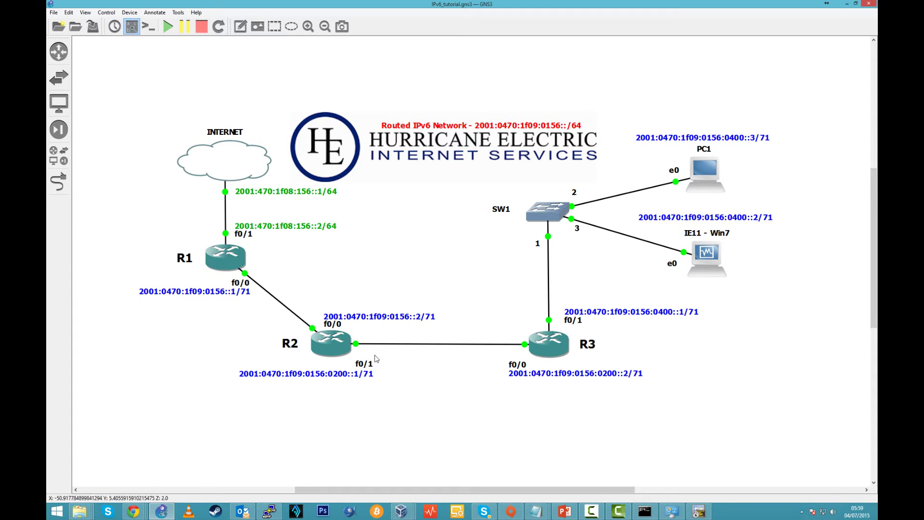
left_click(698, 511)
left_click_drag(479, 69, 452, 164)
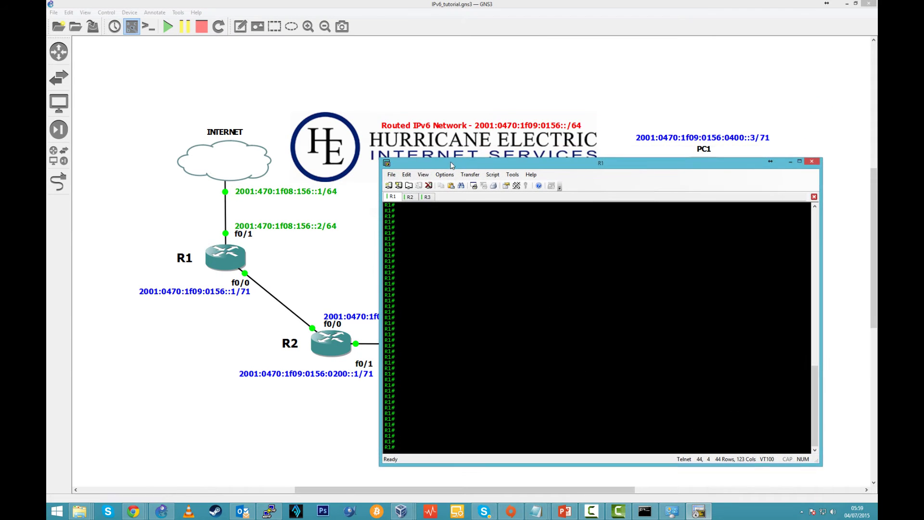
left_click(847, 202)
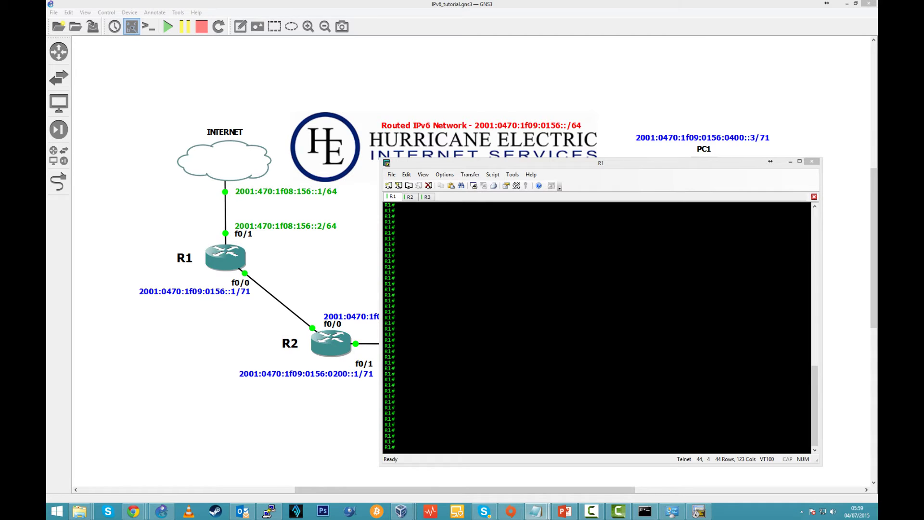
left_click(562, 308)
right_click(577, 304)
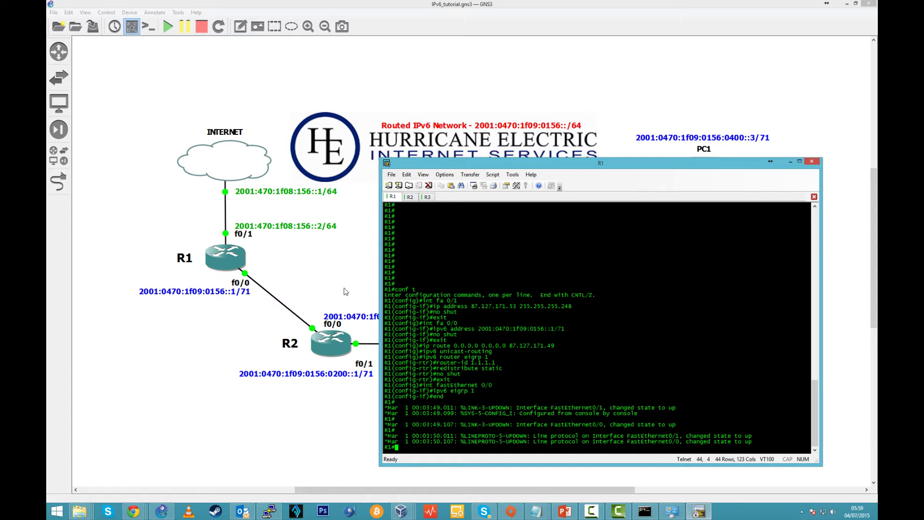
Step: Confirm the INTERNET cloud's Ethernet NIO is bound to Ethernet 2, closing without changes
left_click(223, 169)
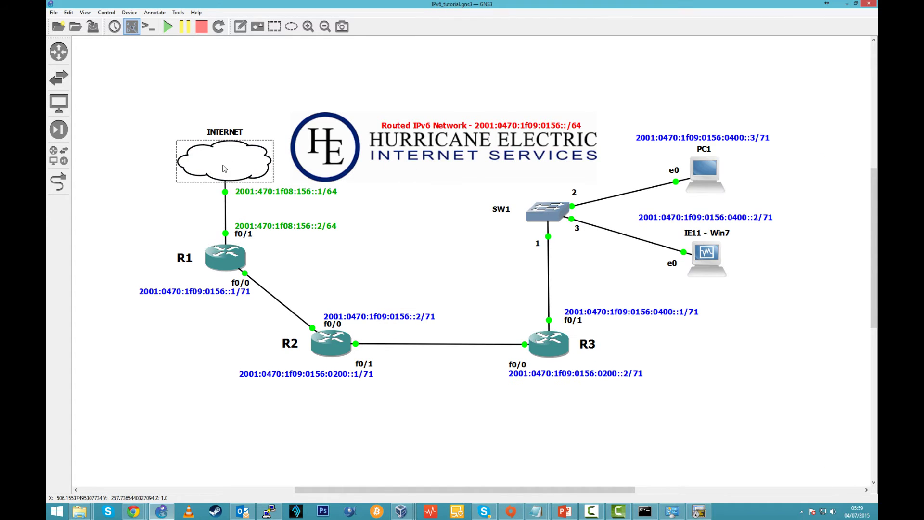
right_click(224, 169)
left_click(227, 172)
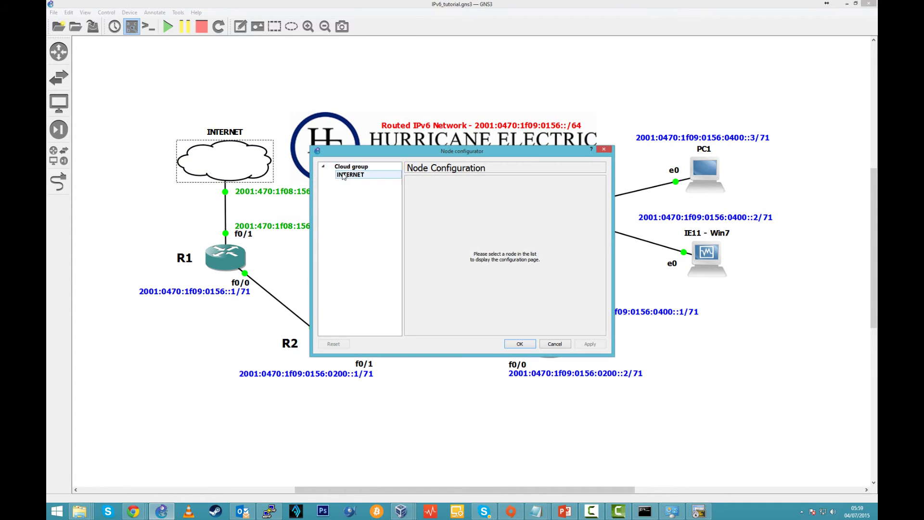
left_click(363, 174)
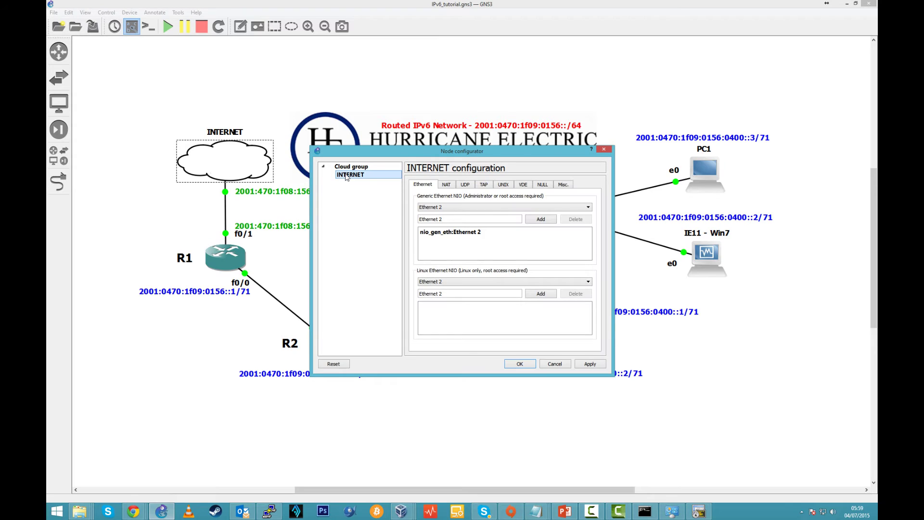
left_click(438, 233)
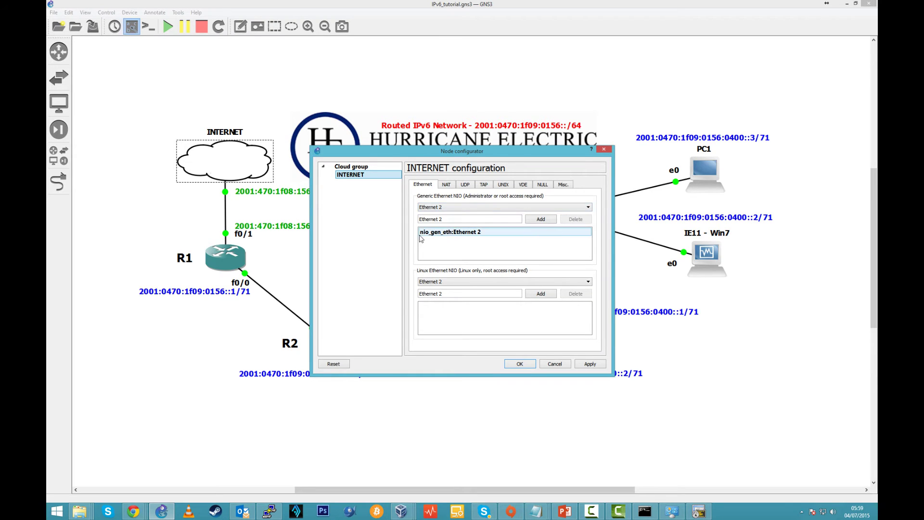
left_click(556, 364)
mouse_move(702, 514)
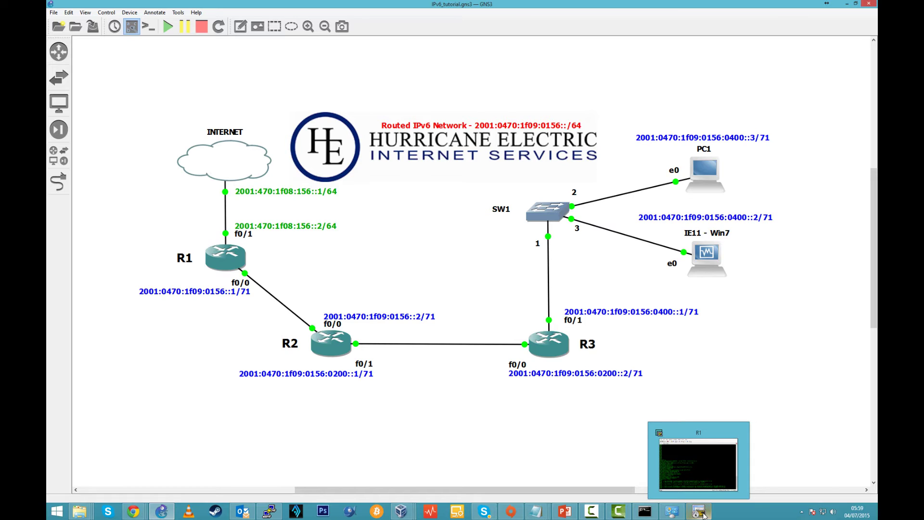
left_click(700, 512)
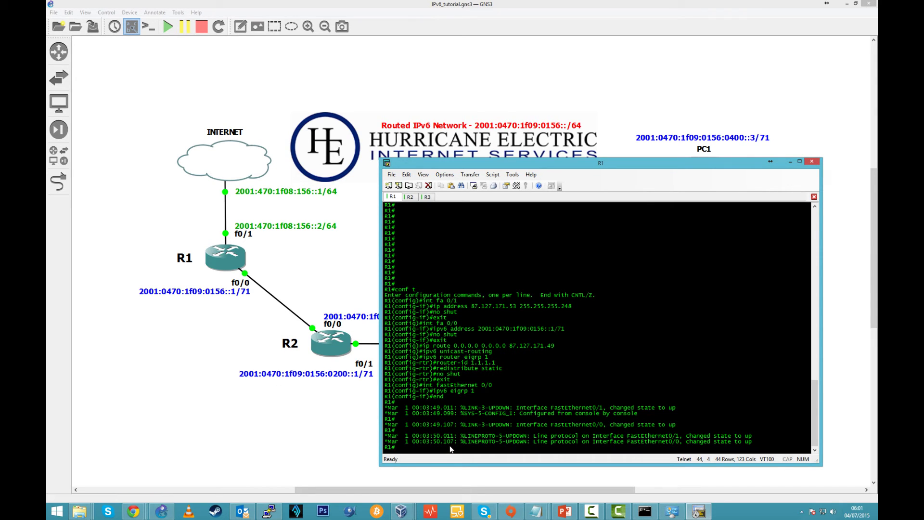
Step: Run 'show ipv6 route' on R1 to list the connected 2001:470:1F09:156::/71 network
type("show ipv")
key("Tab")
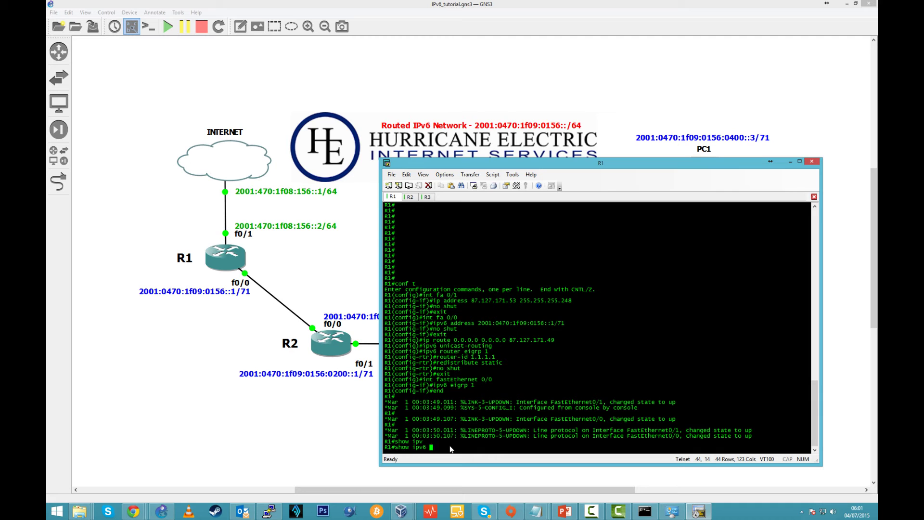
type("rou")
key("Tab")
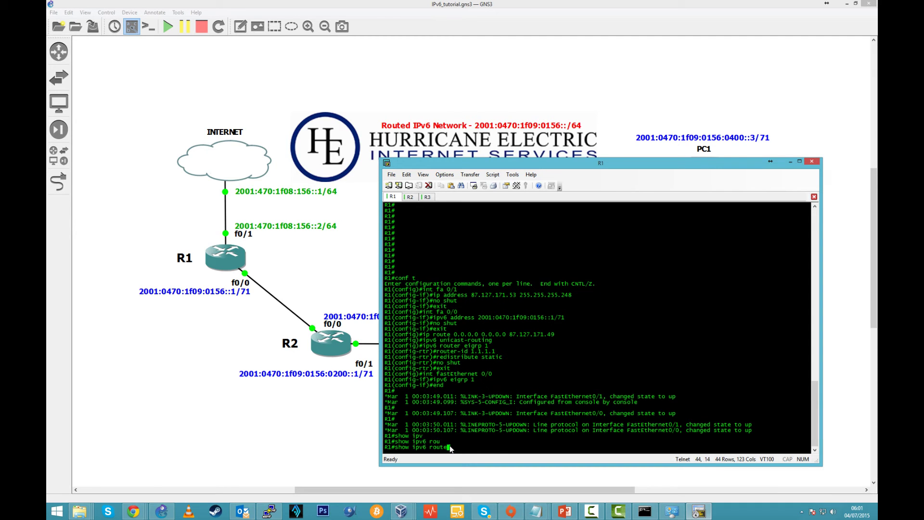
key("Return")
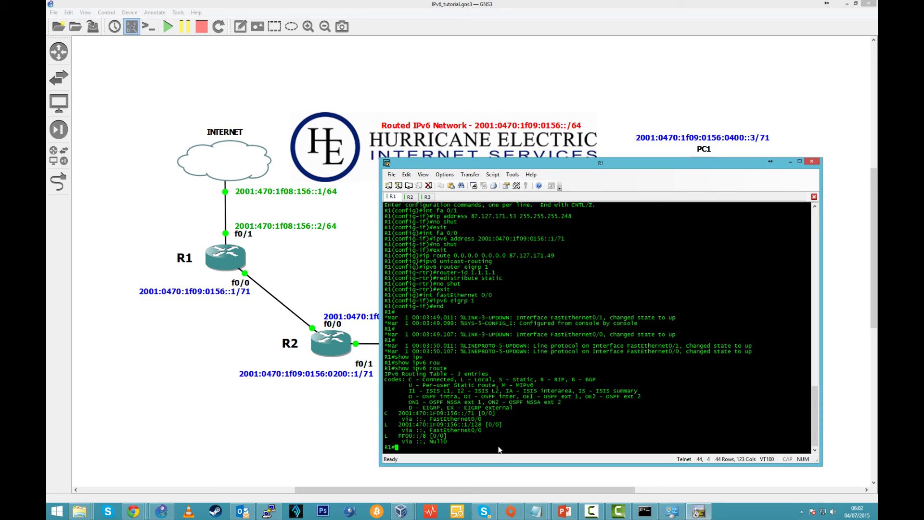
key("Return")
key("Return")
key("Return")
key("Return")
key("Return")
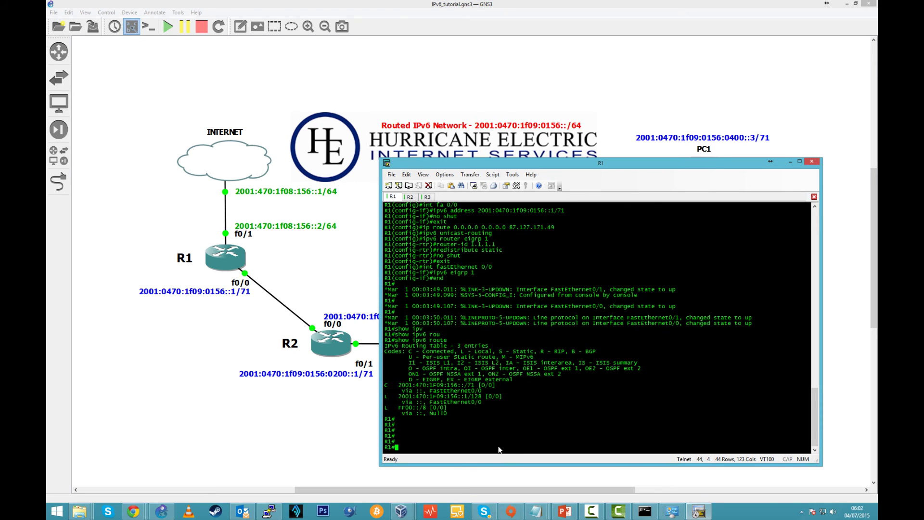
Step: Paste R2's config: 2001:0470:1f09:0156::2/71, 2001:0470:1f09:0156:0200::1/71, EIGRP 1 router-id 2.2.2.2
left_click(409, 198)
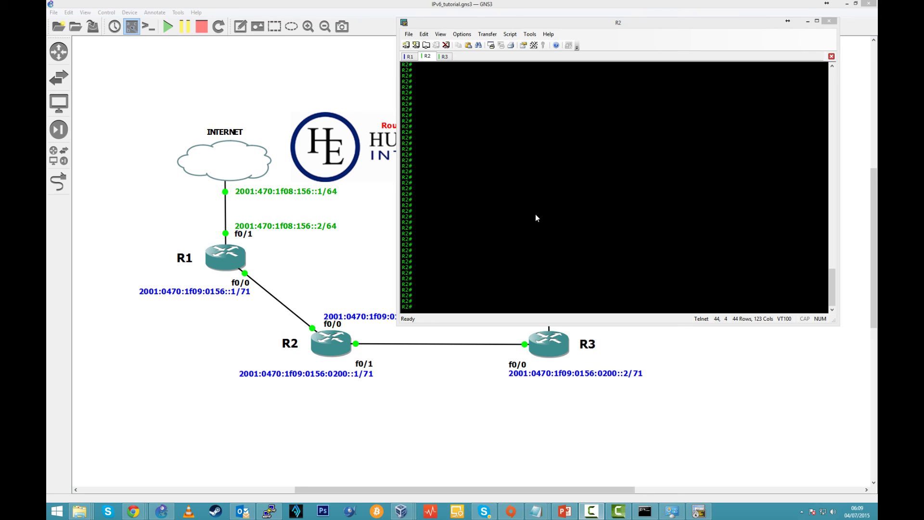
left_click(494, 170)
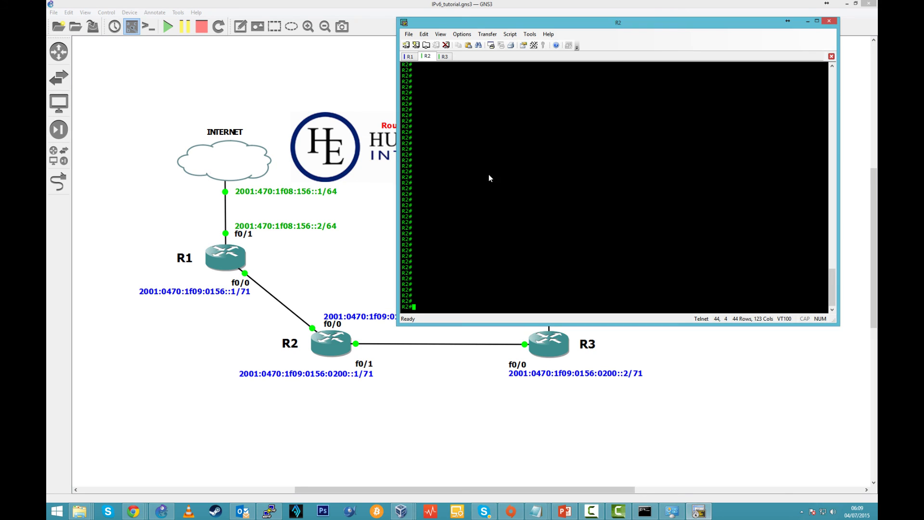
right_click(473, 190)
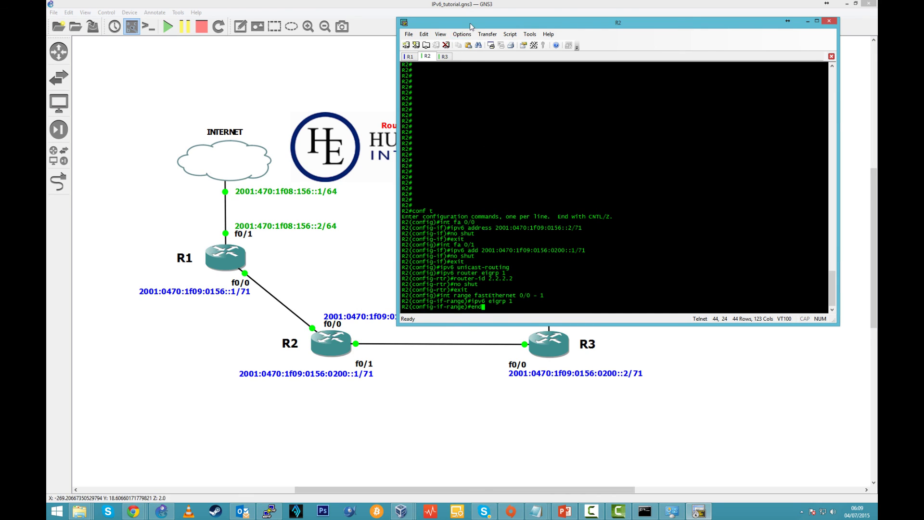
left_click_drag(470, 27, 486, 12)
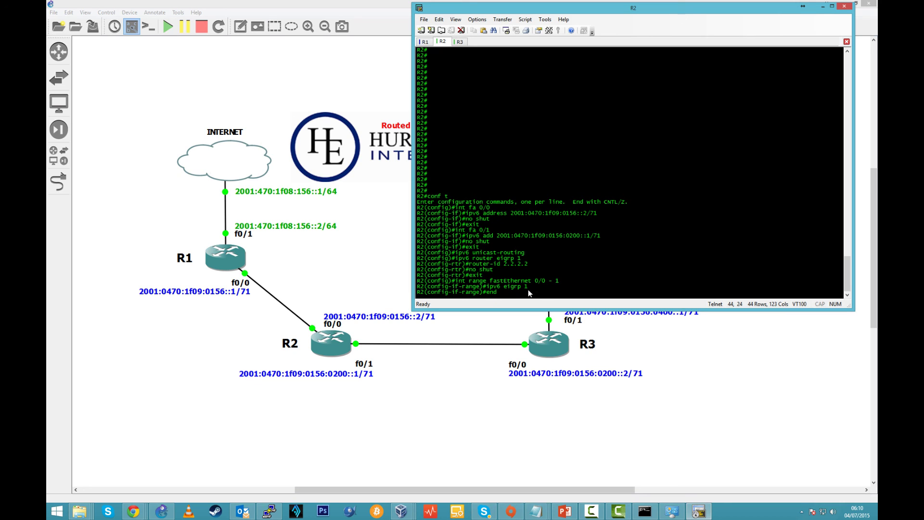
key("Return")
key("Return")
key("Return")
key("Return")
key("Return")
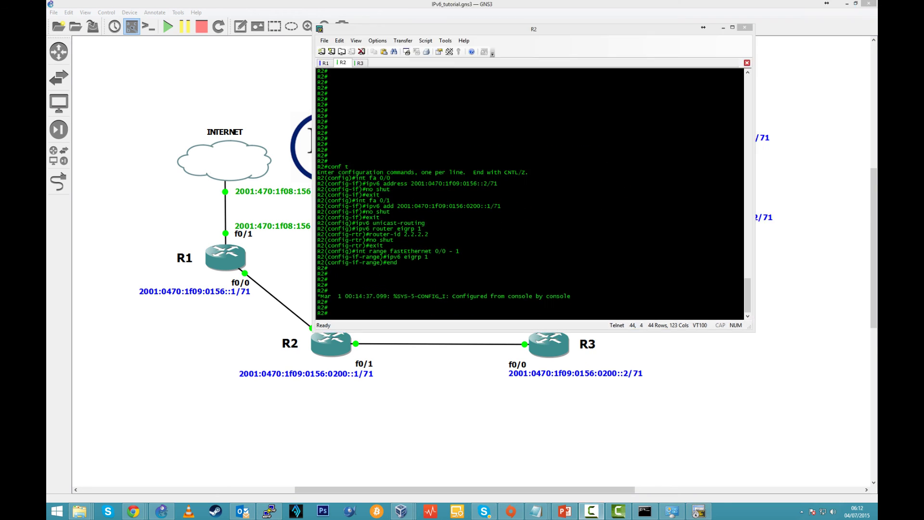